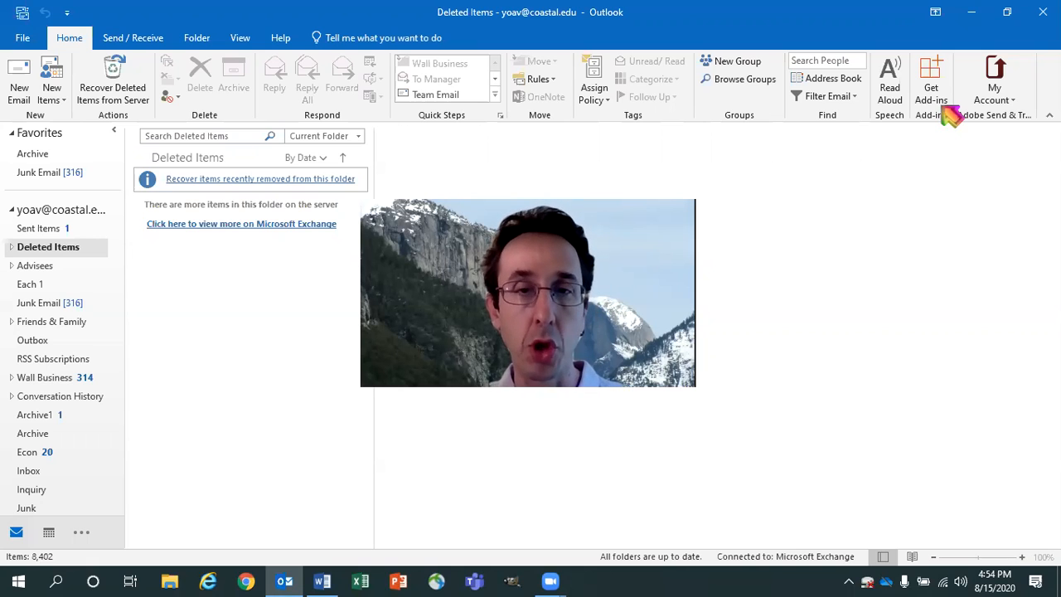
# Step: Create a new email message with the subject "Class Reminders"
pyautogui.press('alt')
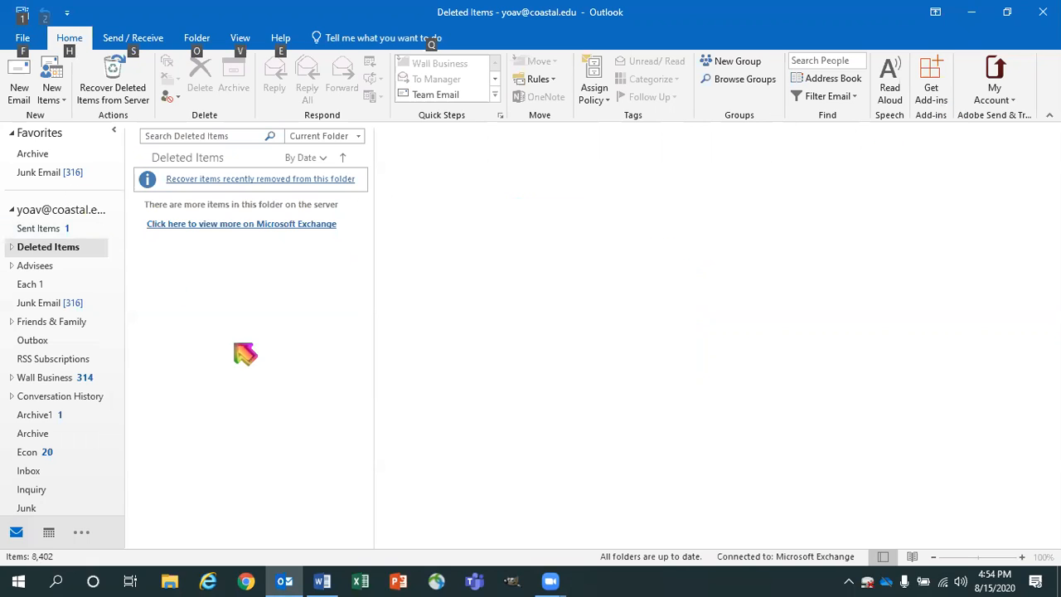
pyautogui.click(20, 79)
pyautogui.click(144, 204)
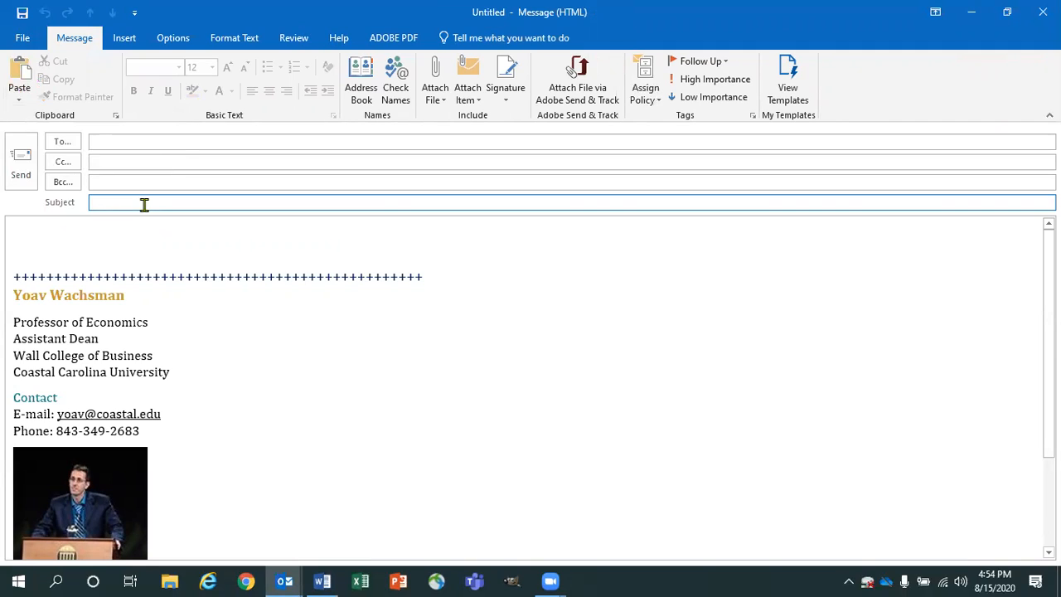
pyautogui.write('Class Reminders')
# Step: Paste the copied class reminder text and schedule table into the message body
pyautogui.click(131, 221)
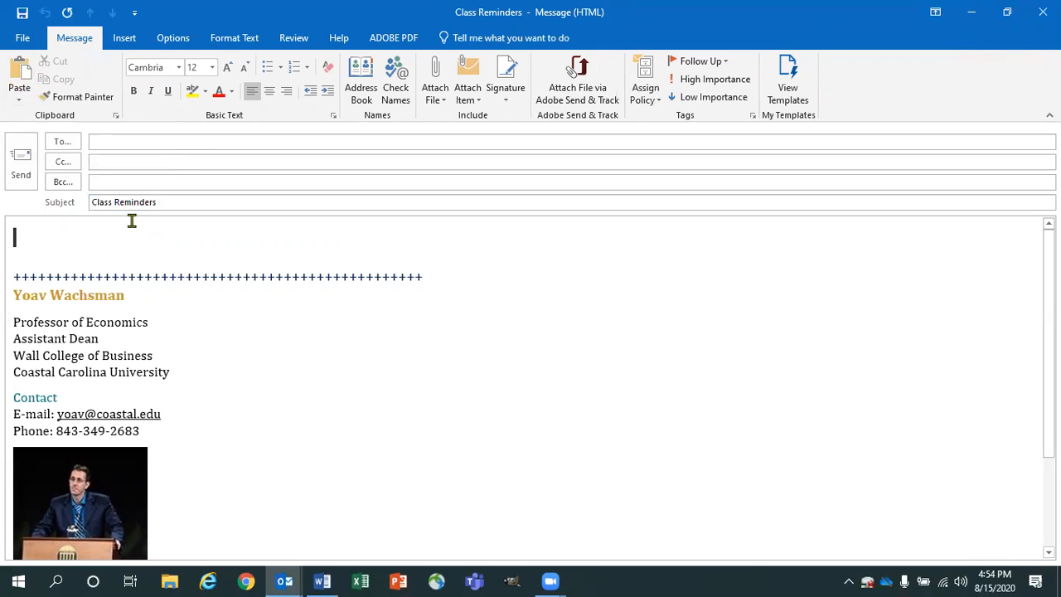
pyautogui.hotkey('ctrl', 'v')
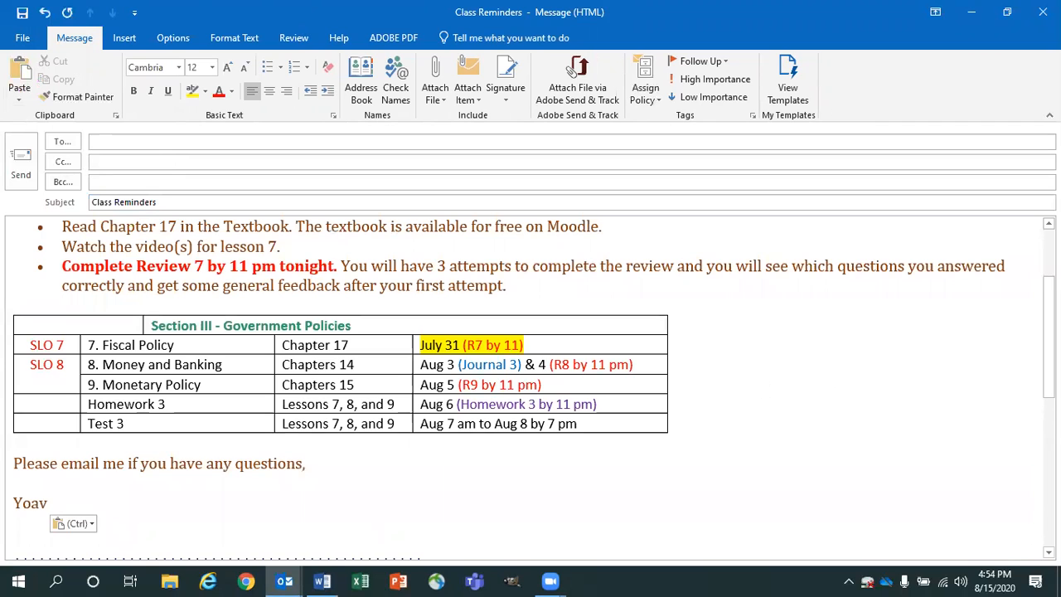
pyautogui.scroll(3, 1032, 240)
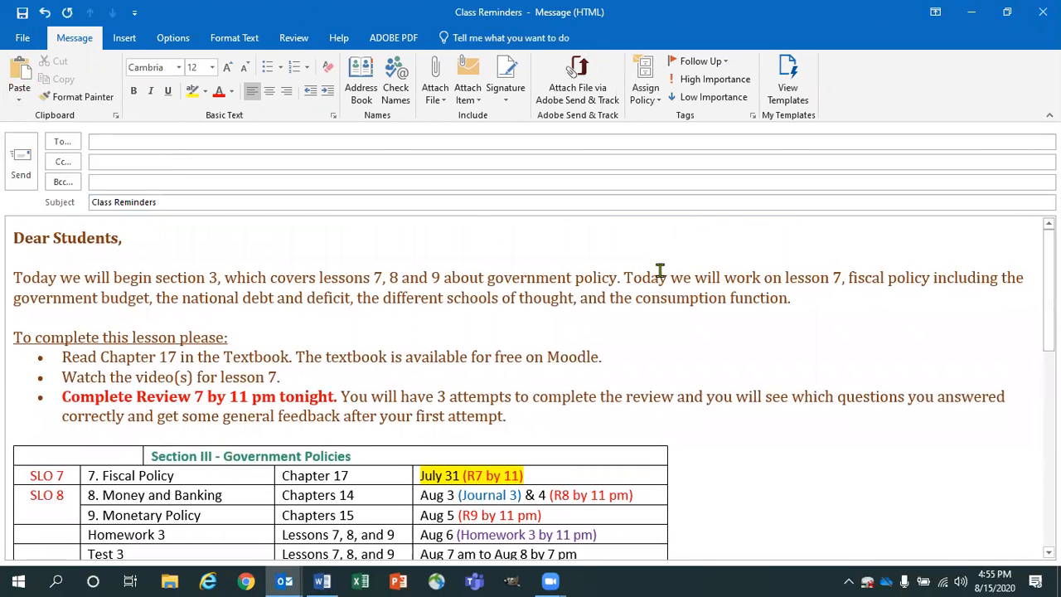
# Step: Examine the parts of the message that vary per lesson: the lesson sentence, chapter reading, video item and review deadline
pyautogui.moveTo(624, 277); pyautogui.dragTo(851, 276)
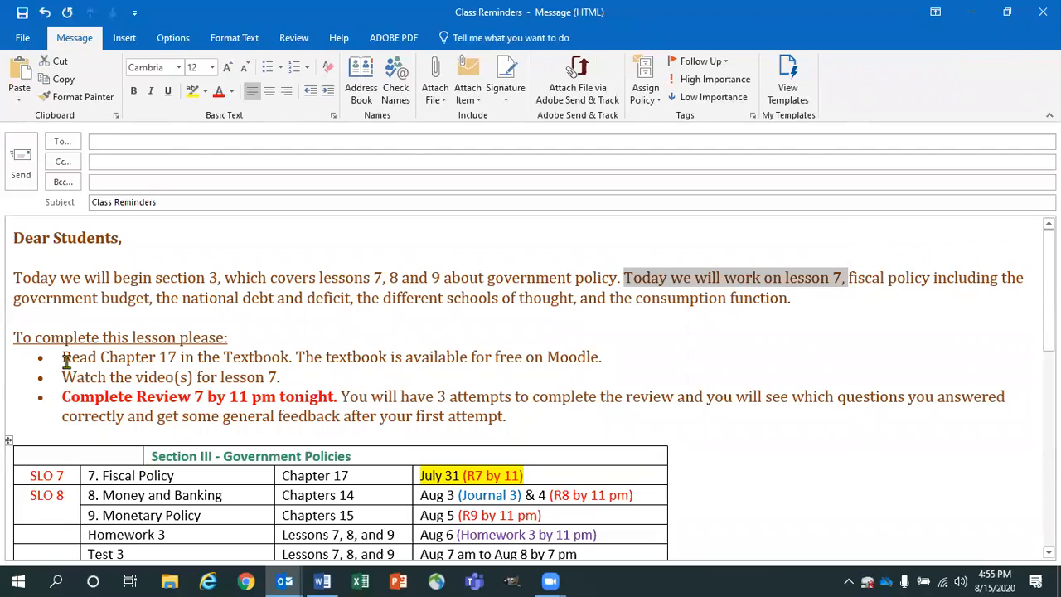
pyautogui.moveTo(64, 358); pyautogui.dragTo(283, 355)
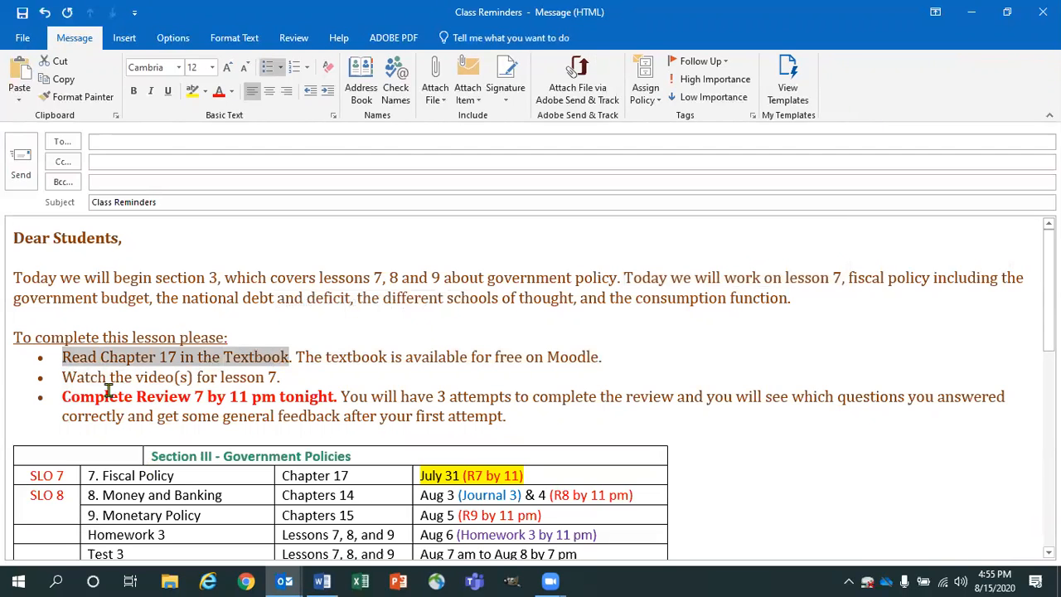
pyautogui.moveTo(60, 378); pyautogui.dragTo(271, 378)
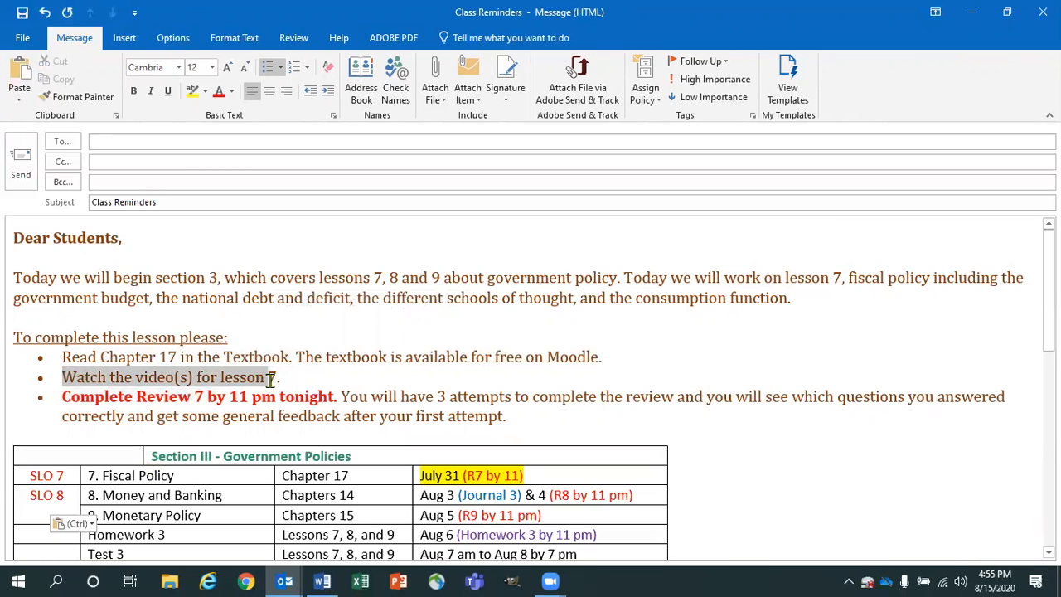
pyautogui.click(58, 397)
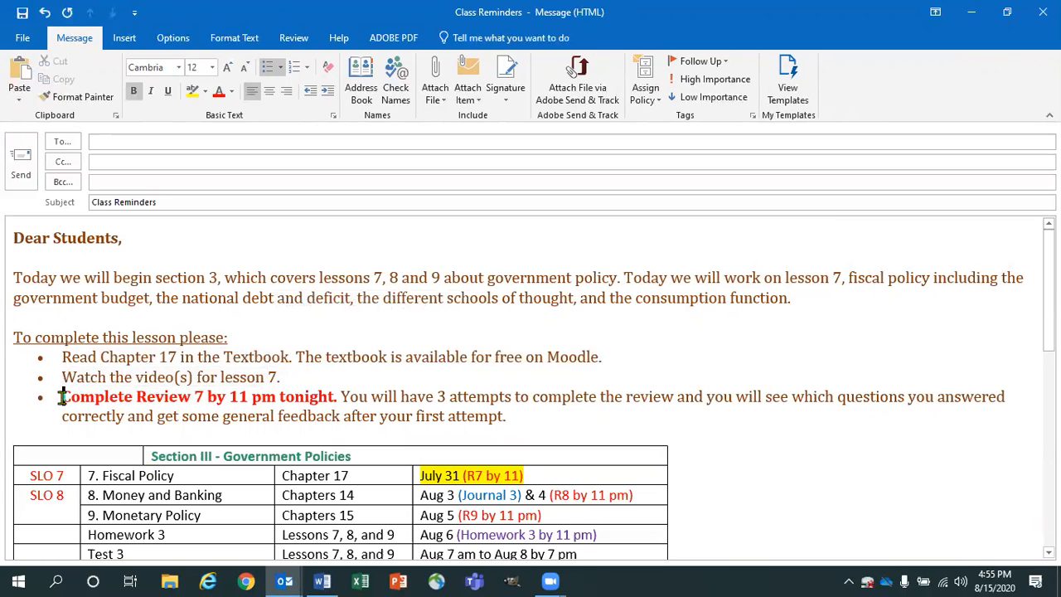
pyautogui.moveTo(63, 397); pyautogui.dragTo(339, 399)
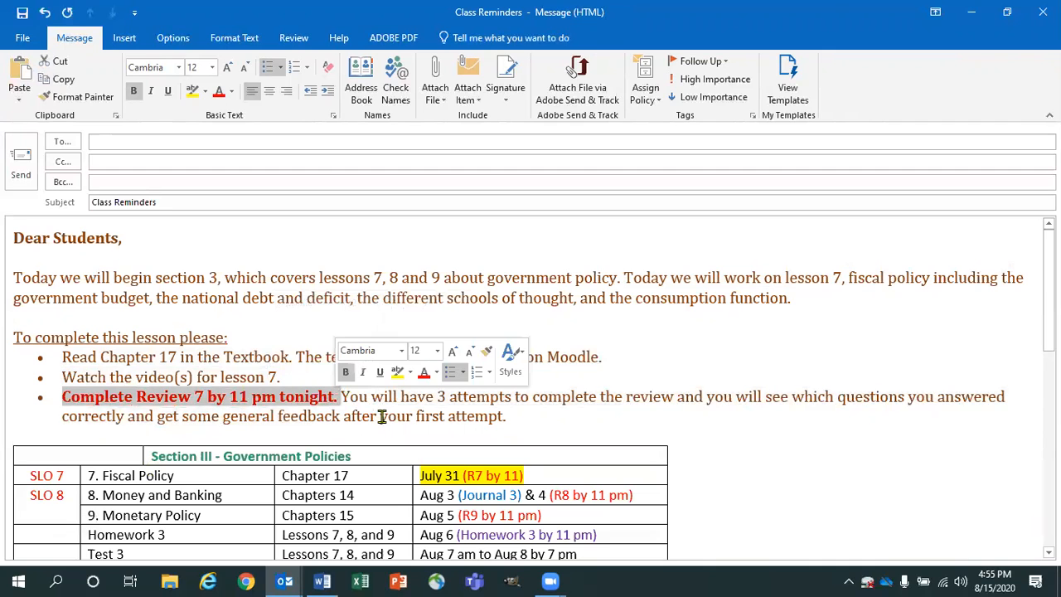
# Step: Remove the yellow highlight from the Fiscal Policy date in the Section III table
pyautogui.moveTo(1050, 290); pyautogui.dragTo(1049, 373)
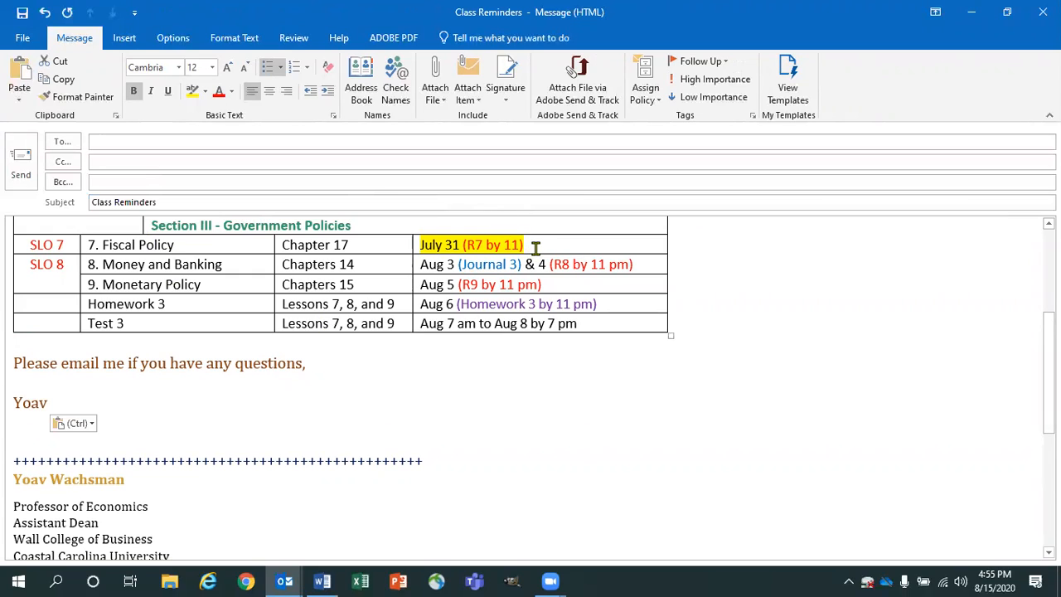
pyautogui.moveTo(535, 247); pyautogui.dragTo(356, 245)
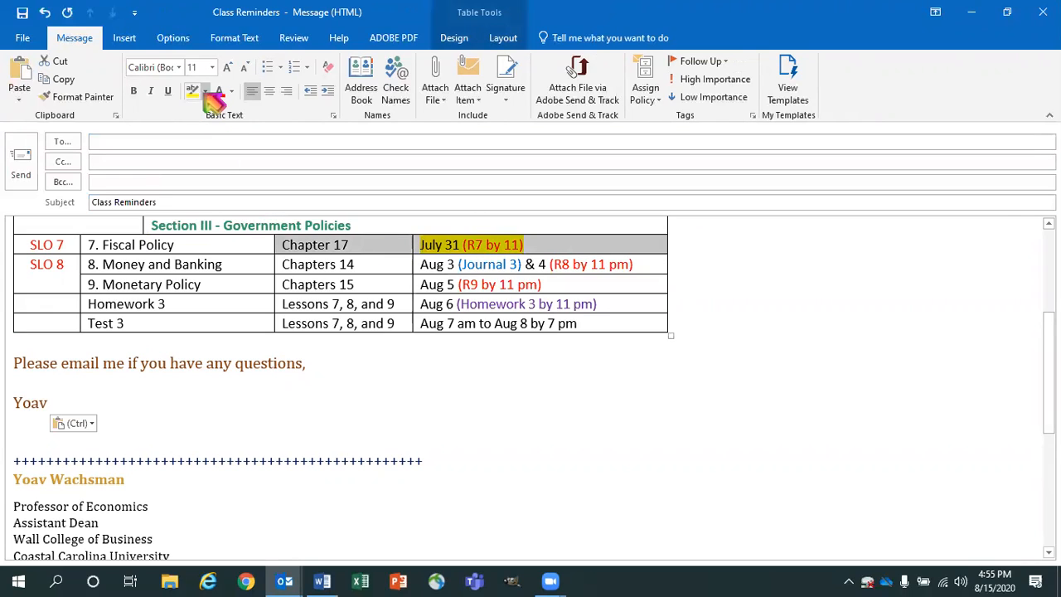
pyautogui.click(205, 92)
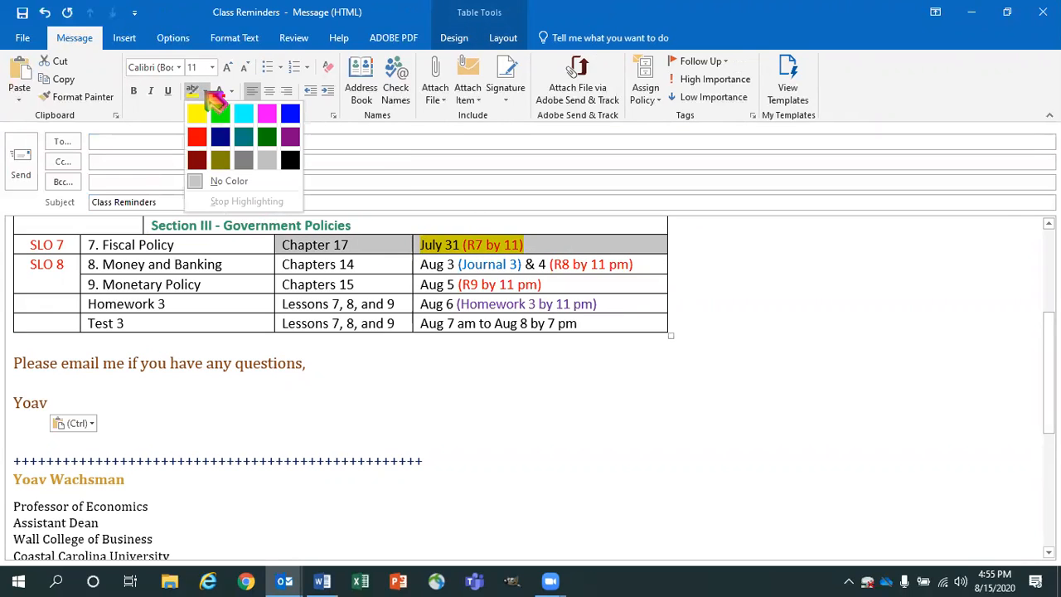
pyautogui.click(218, 180)
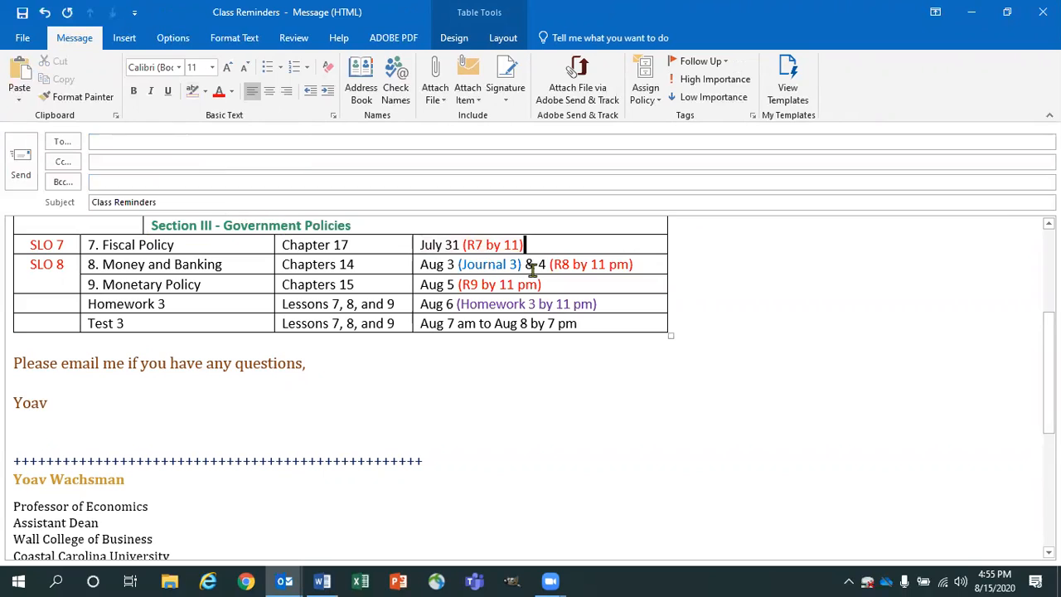
# Step: Highlight "Aug 3 (Journal 3)" in yellow in the Money and Banking row
pyautogui.moveTo(522, 265); pyautogui.dragTo(420, 264)
pyautogui.click(206, 91)
pyautogui.click(200, 115)
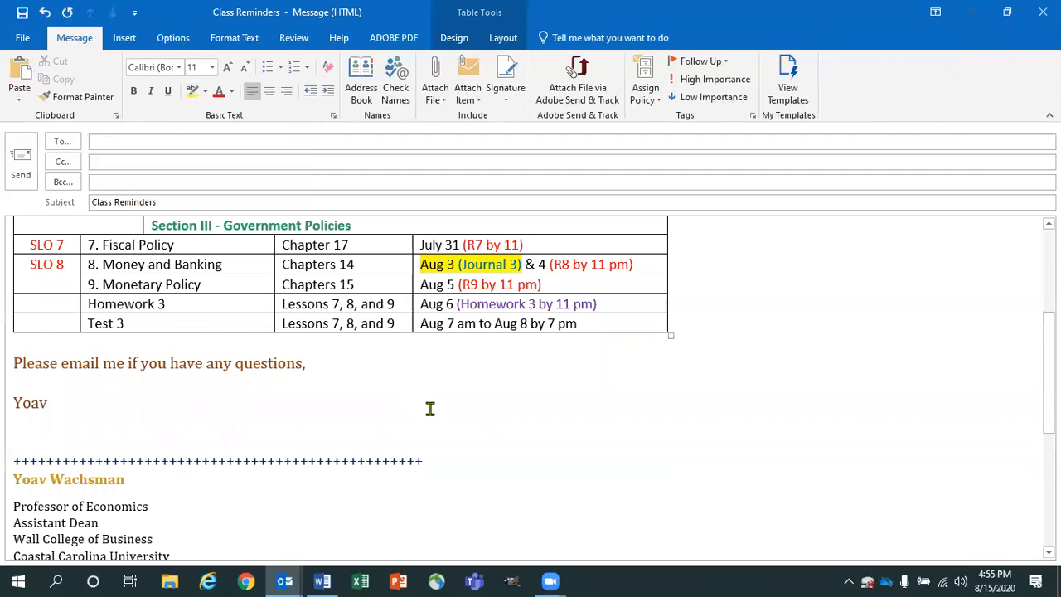
# Step: Attach the recent file Class Syllabus.docx to the message
pyautogui.moveTo(1050, 408); pyautogui.dragTo(1037, 272)
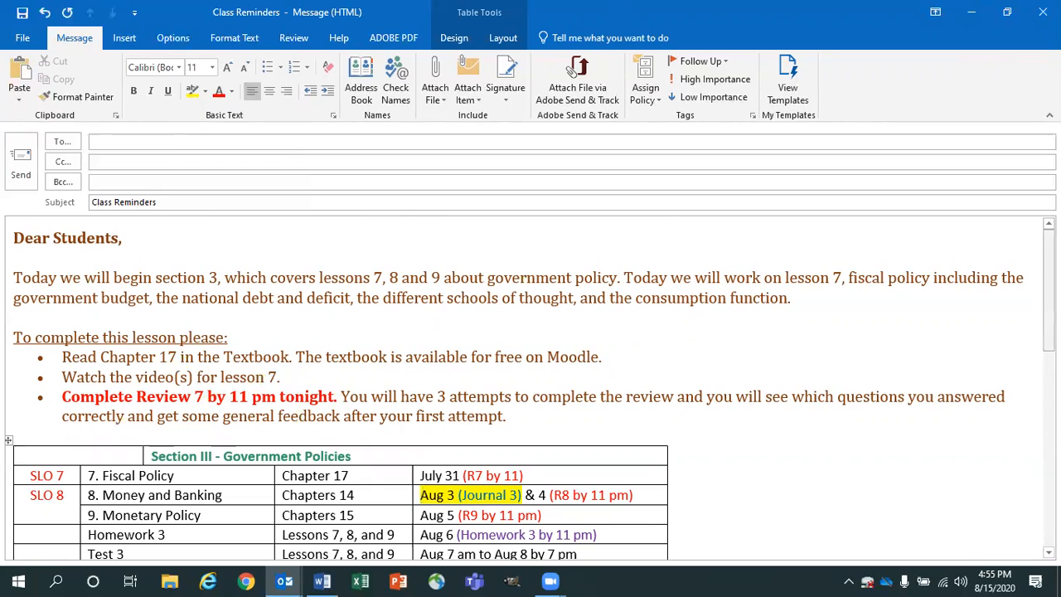
pyautogui.click(439, 90)
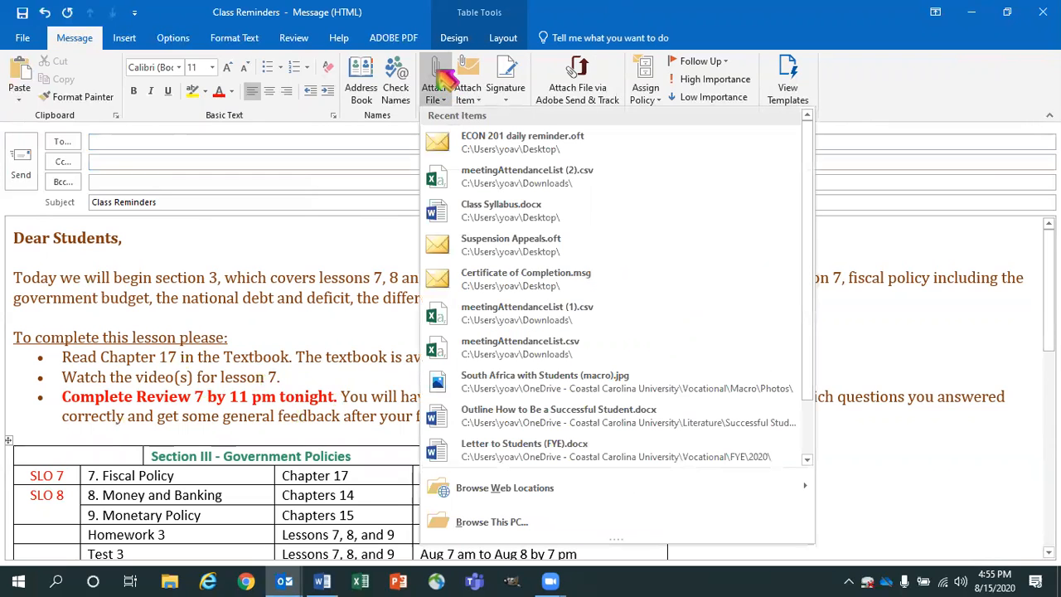
pyautogui.click(452, 211)
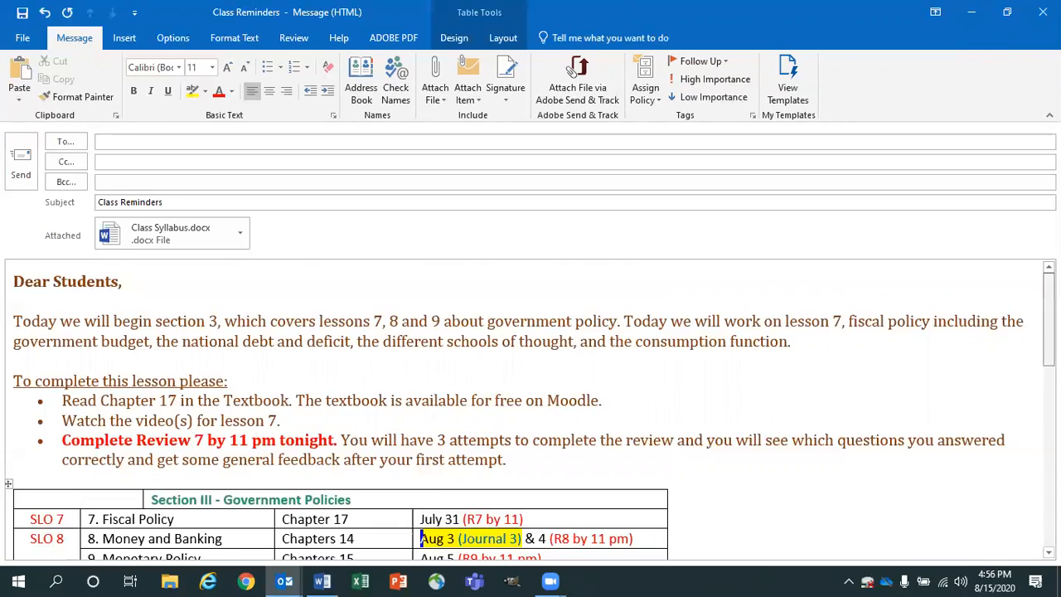
# Step: Delete the automatic signature block below the closing name at the end of the message
pyautogui.scroll(-6, 251, 365)
pyautogui.moveTo(233, 368)
pyautogui.mouseDown()
pyautogui.moveTo(208, 497)
pyautogui.moveTo(224, 557)
pyautogui.moveTo(253, 538)
pyautogui.mouseUp()
pyautogui.press('Delete')
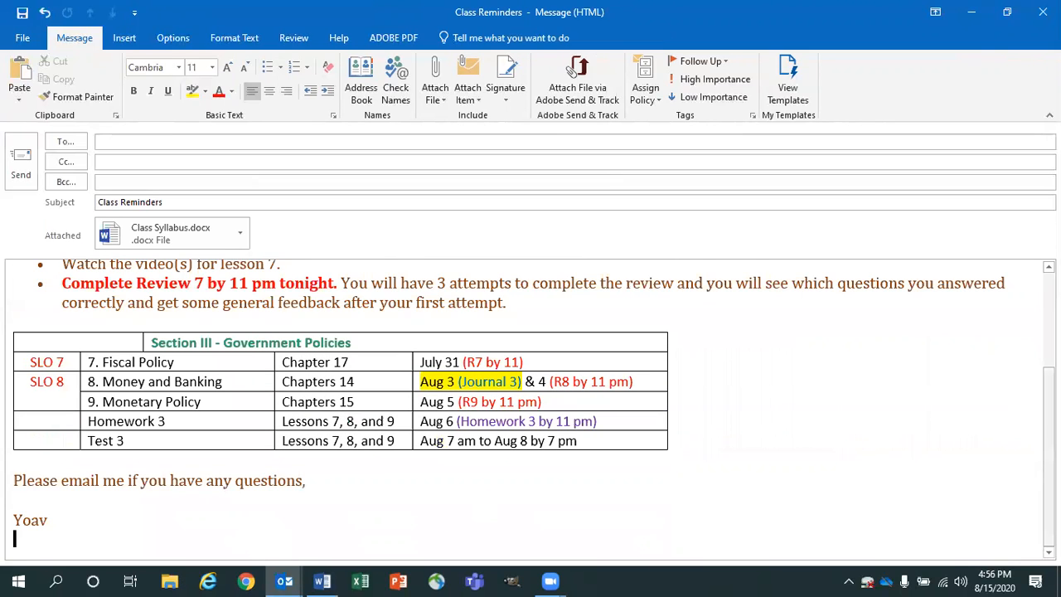
pyautogui.scroll(3, 1033, 325)
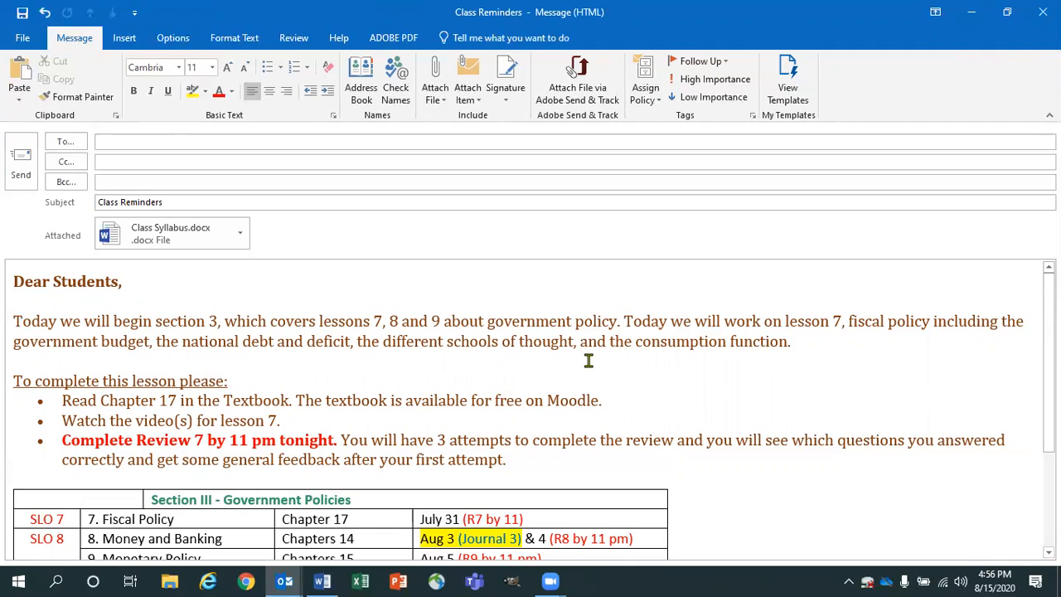
# Step: Save the message to the Desktop as an Outlook Template named Class Reminders.oft
pyautogui.click(24, 38)
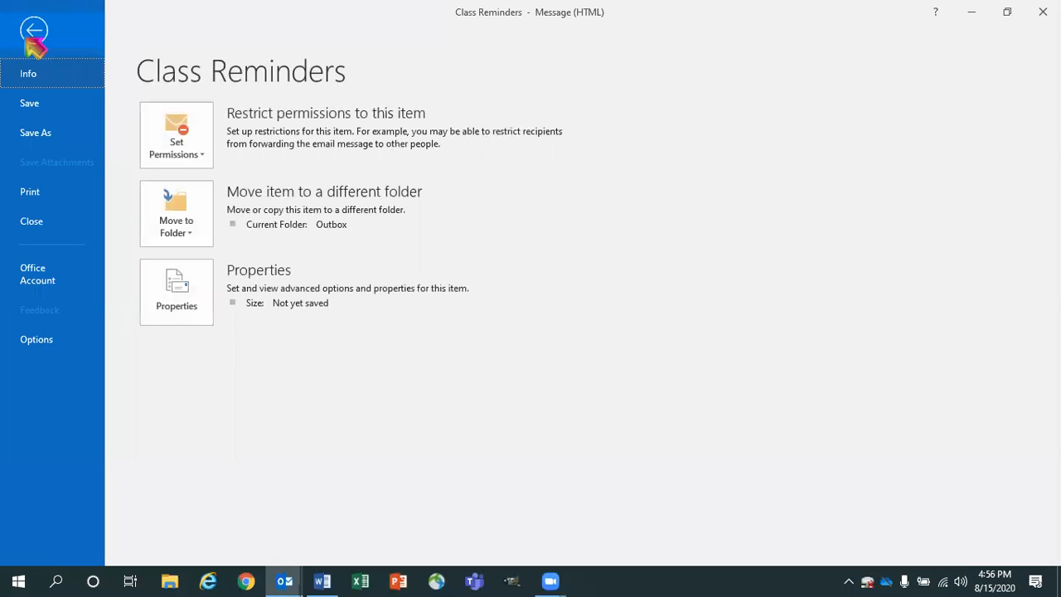
pyautogui.press('Escape')
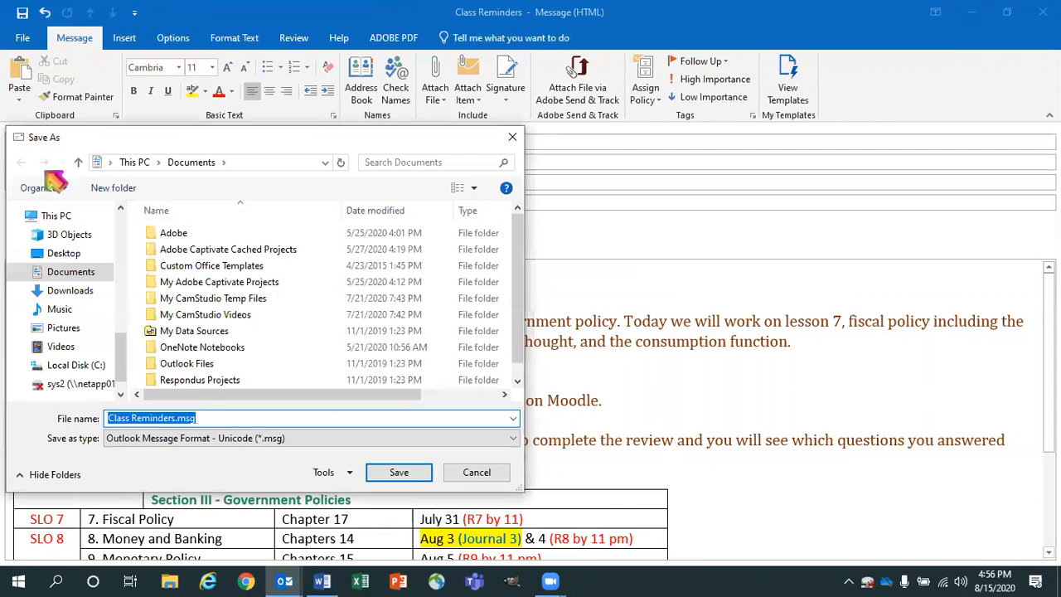
pyautogui.click(481, 439)
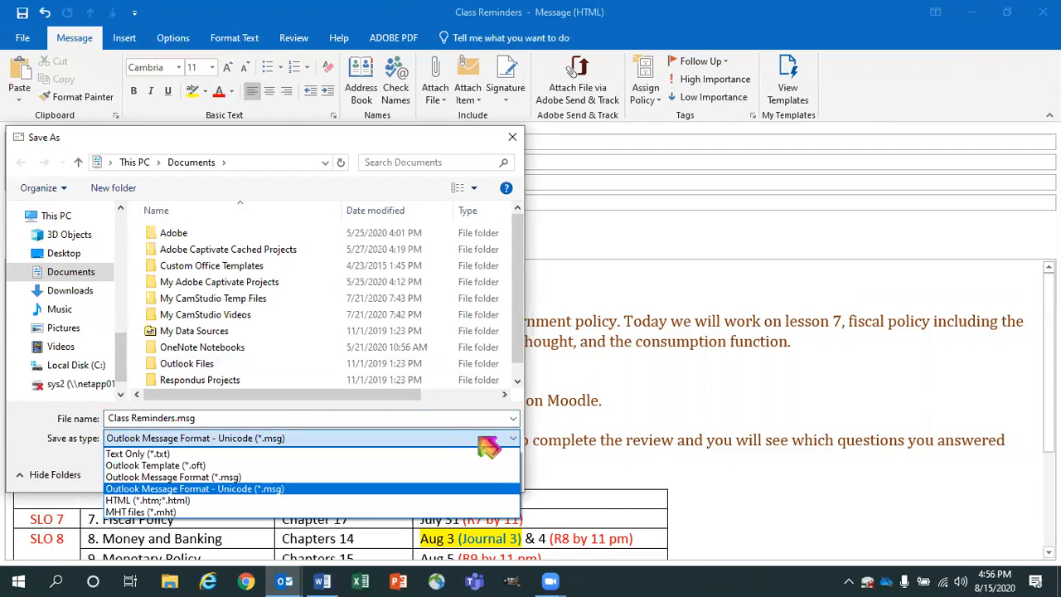
pyautogui.click(386, 466)
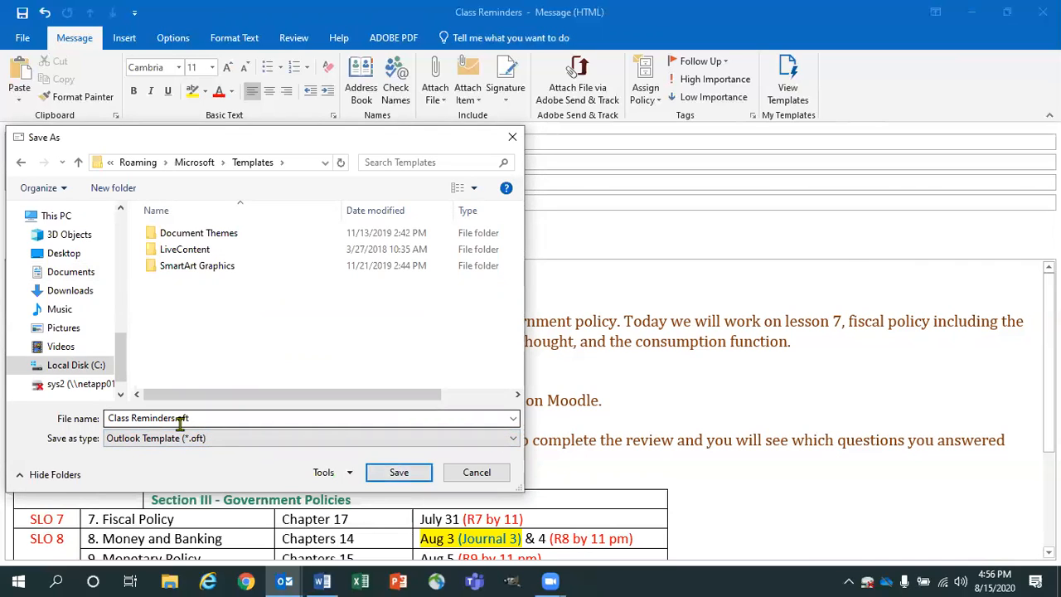
pyautogui.click(71, 256)
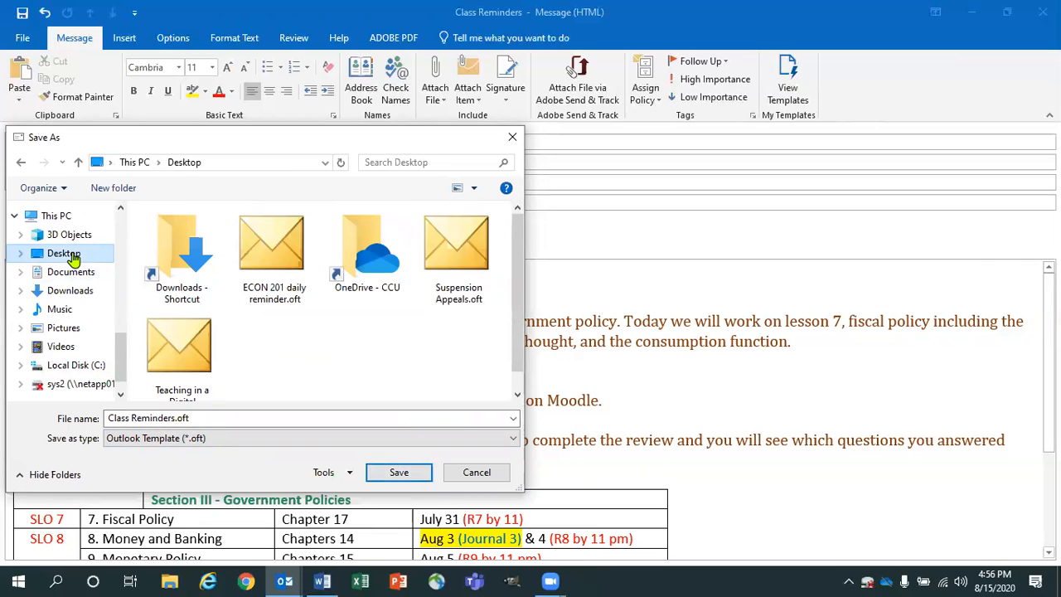
pyautogui.click(401, 472)
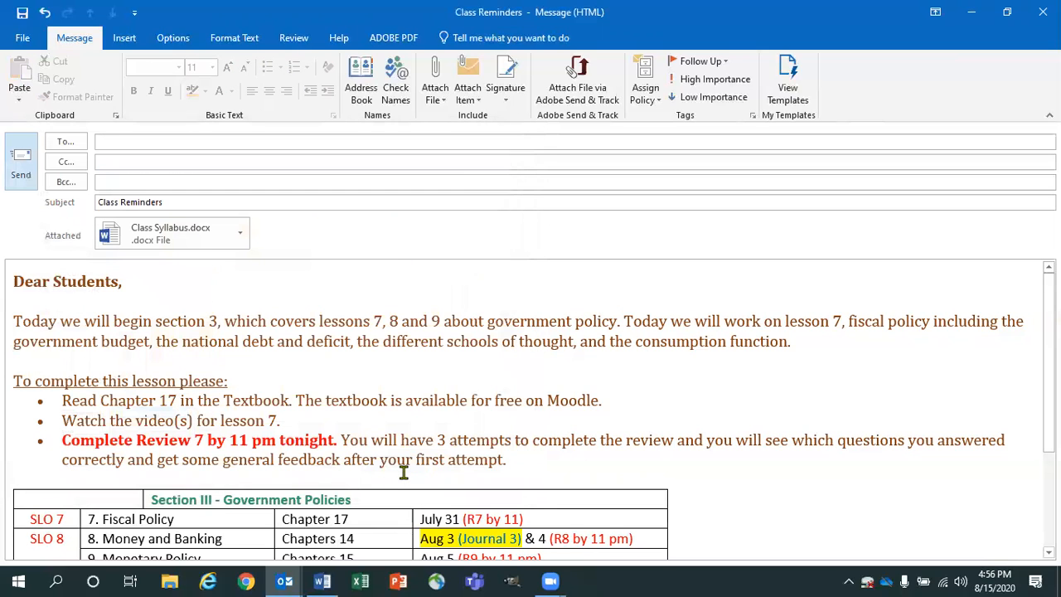
# Step: Close the message without saving its changes and exit Outlook
pyautogui.click(1043, 12)
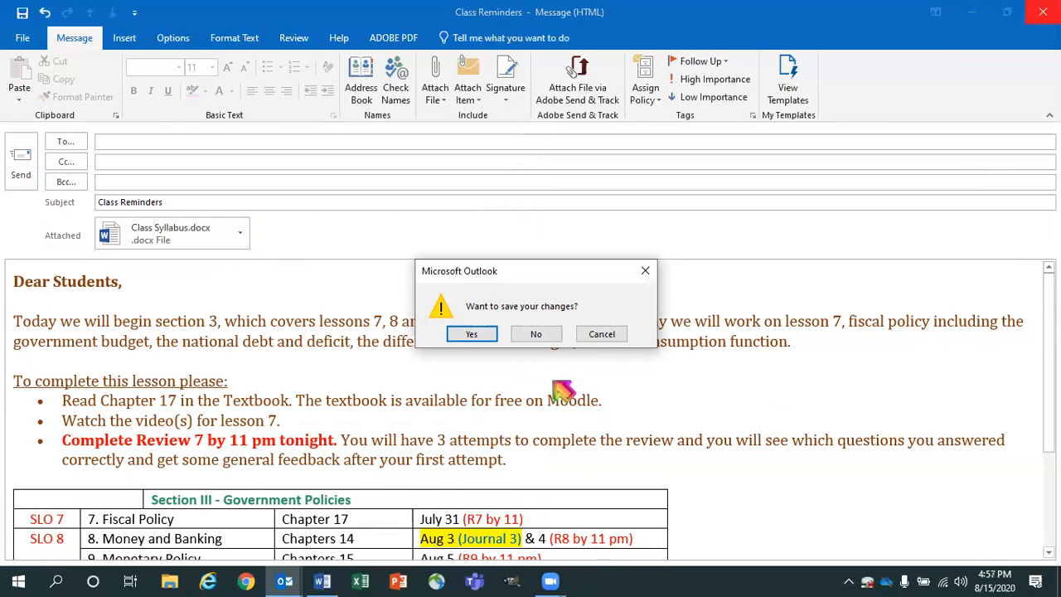
pyautogui.click(538, 334)
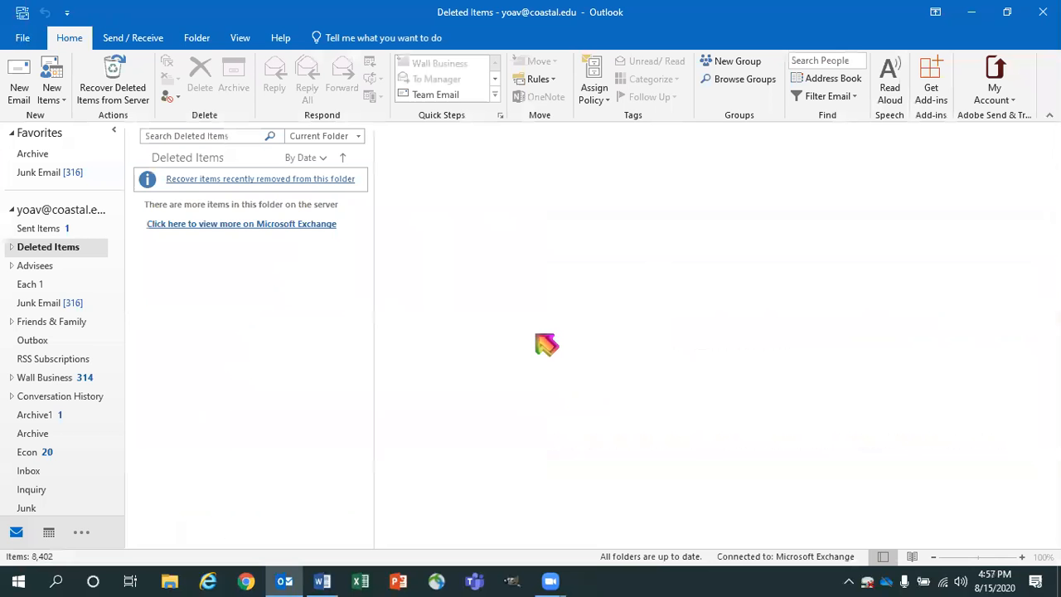
pyautogui.hotkey('alt', 'F4')
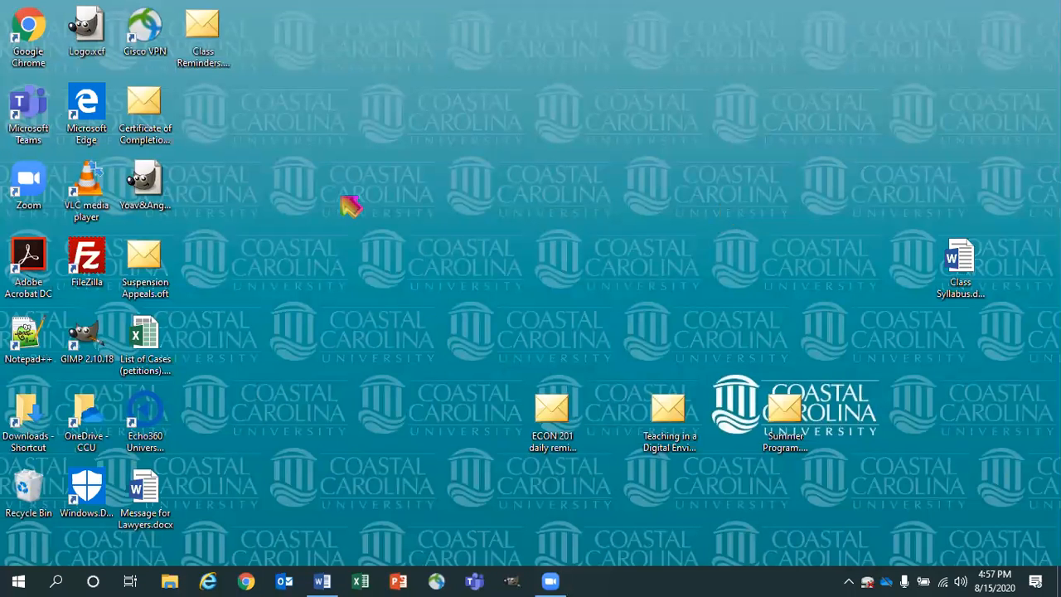
# Step: Move the Class Reminders.oft template to an open area of the desktop and open it
pyautogui.moveTo(205, 38); pyautogui.dragTo(500, 249)
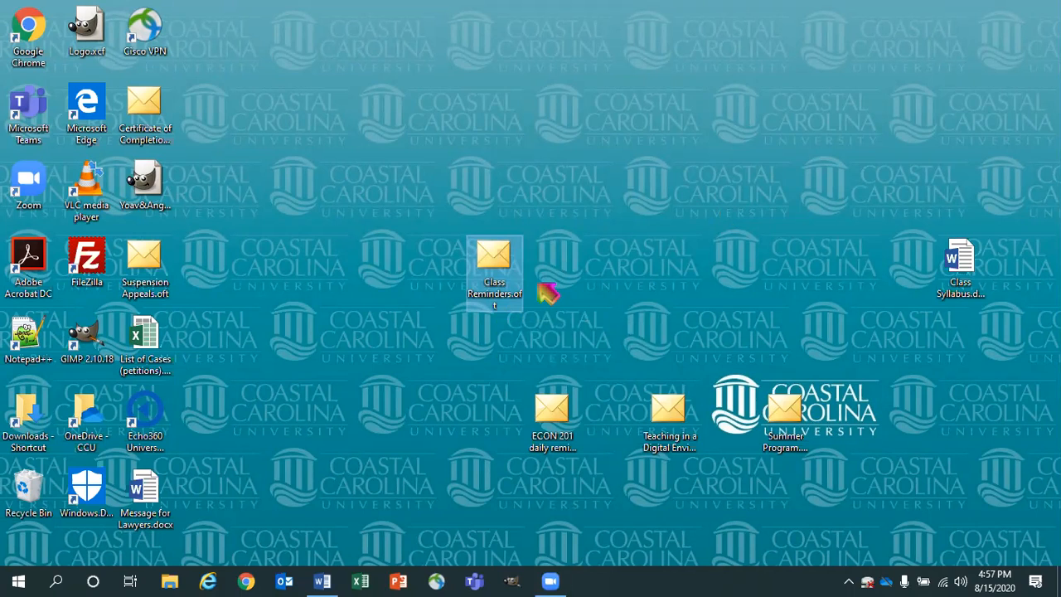
pyautogui.doubleClick(498, 264)
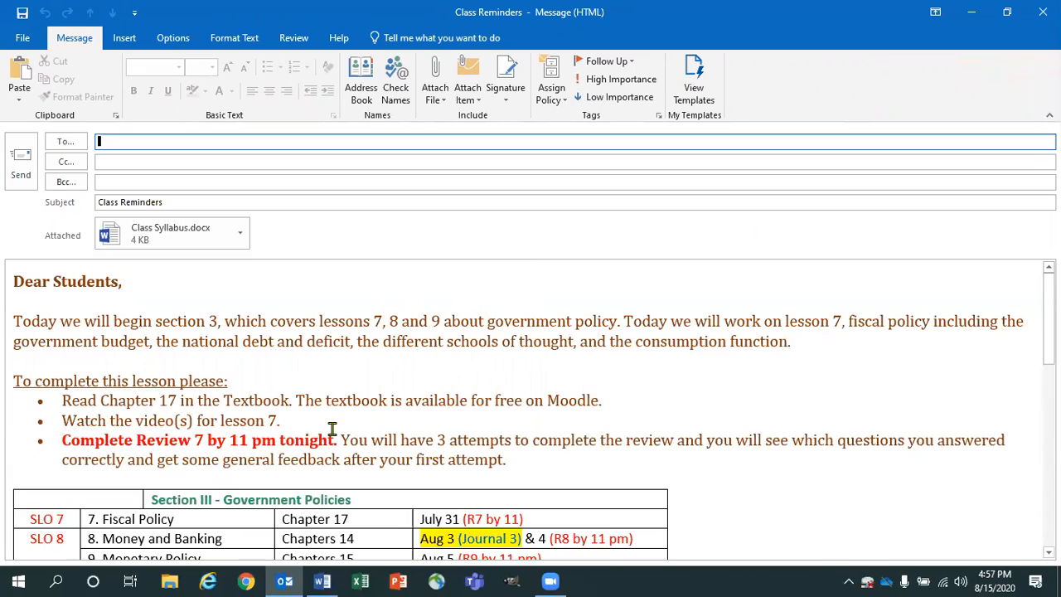
# Step: Update the bulleted lesson instructions to read Chapter 14, watch the video(s) for lesson 8, and complete Review 8
pyautogui.click(174, 401)
pyautogui.doubleClick(175, 401)
pyautogui.write('14')
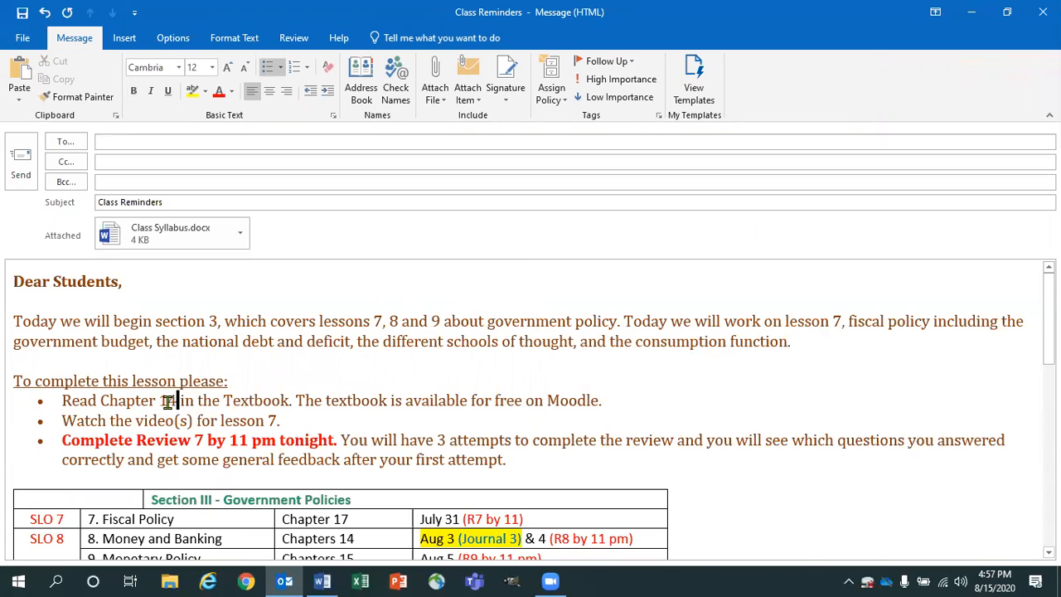
pyautogui.doubleClick(274, 420)
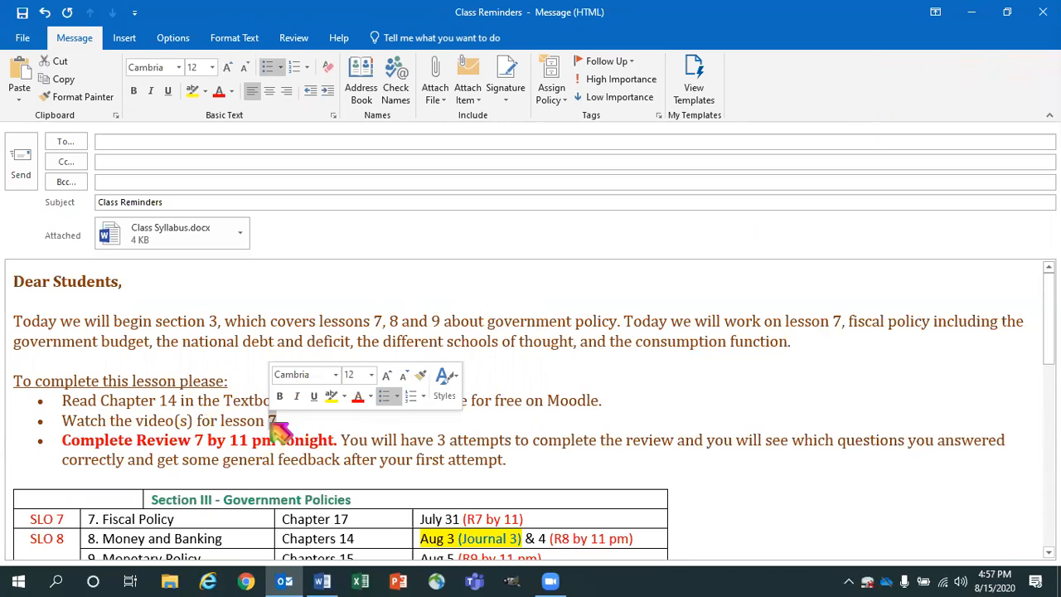
pyautogui.write('8')
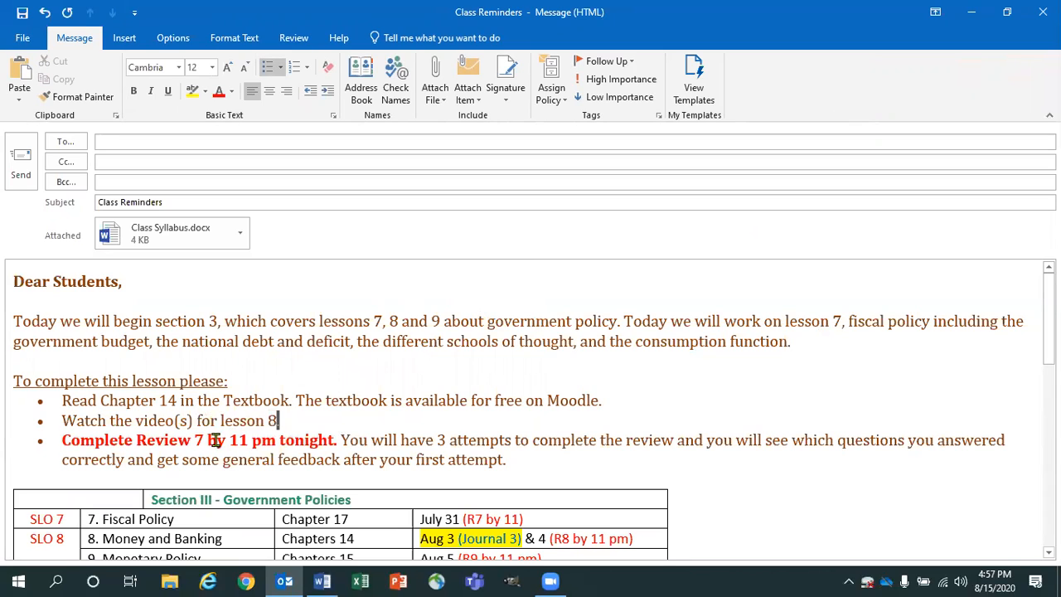
pyautogui.doubleClick(200, 440)
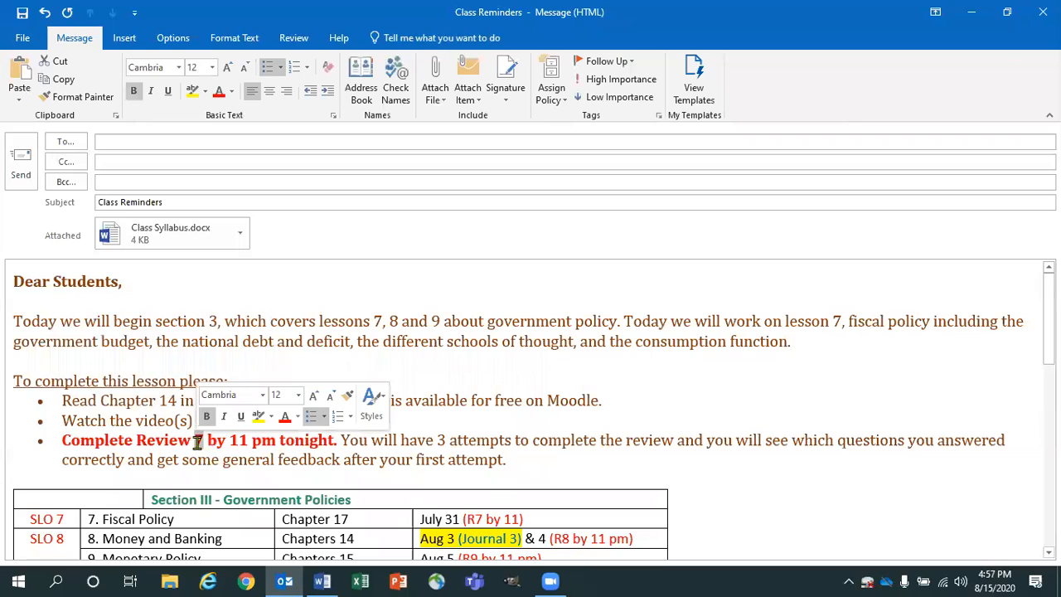
pyautogui.write('8')
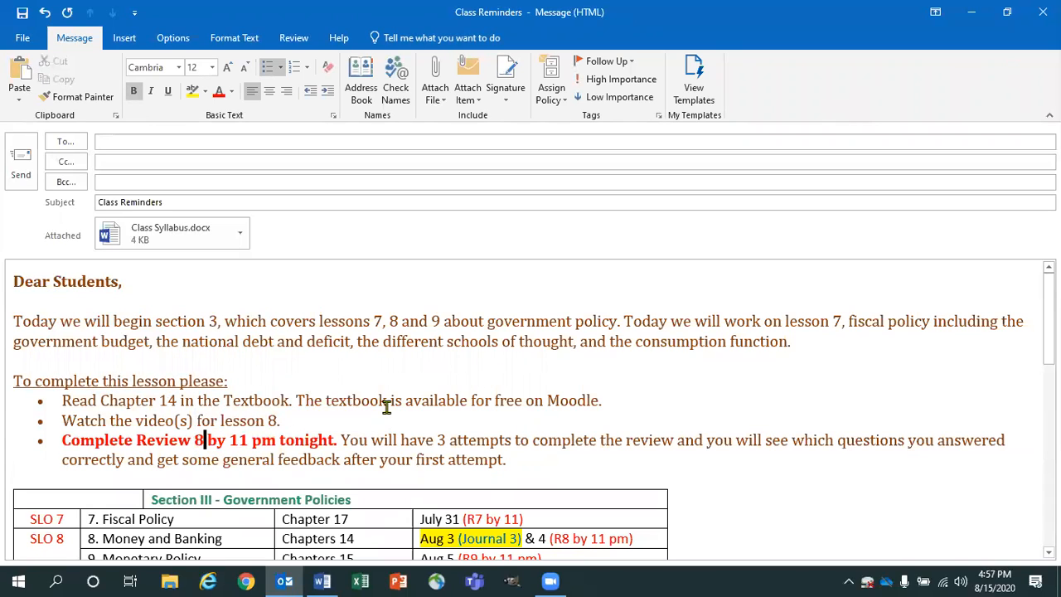
# Step: Add the ECON 201 class mailing list as the message recipient and remove it again
pyautogui.click(139, 142)
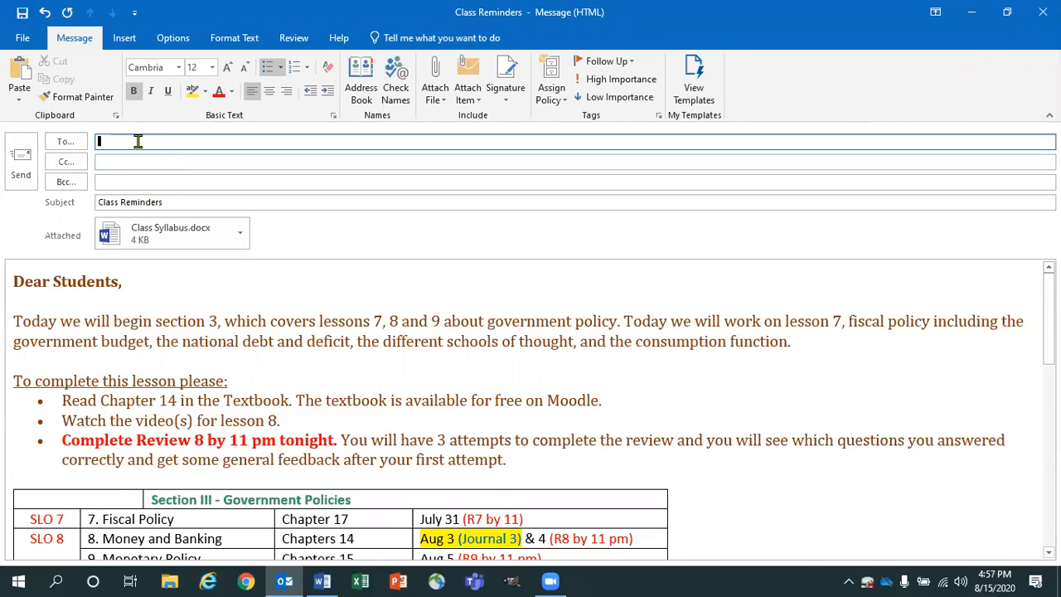
pyautogui.write('ecn')
pyautogui.press('BackSpace')
pyautogui.press('BackSpace')
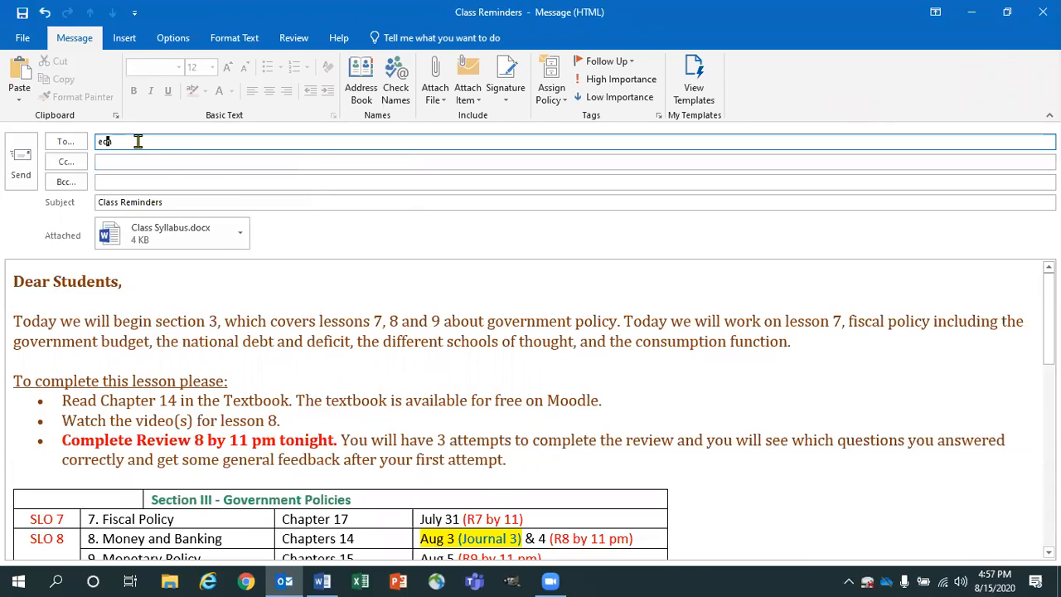
pyautogui.write('co')
pyautogui.click(166, 160)
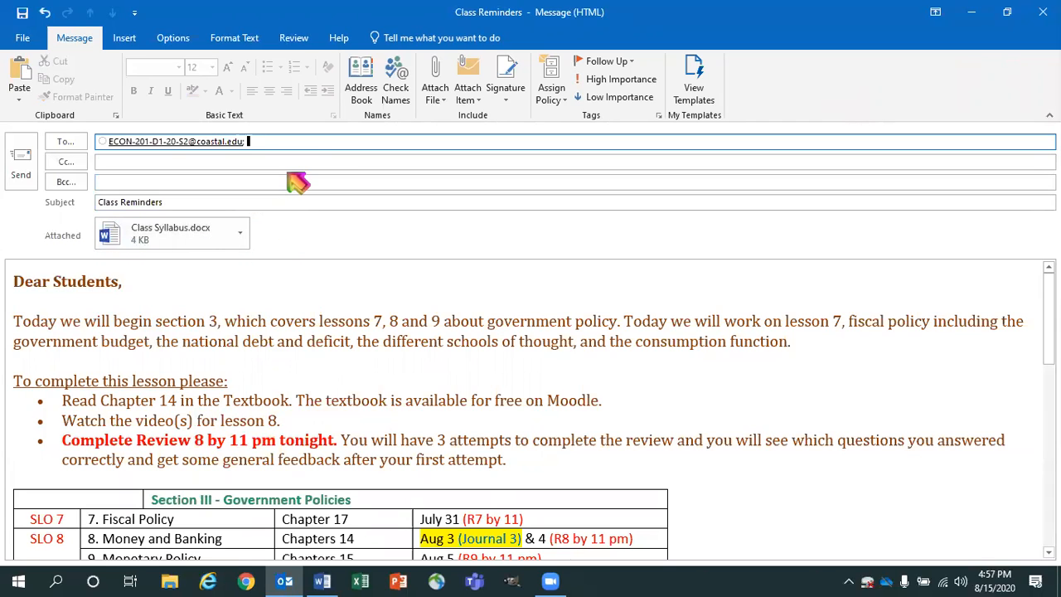
pyautogui.press('BackSpace')
pyautogui.press('BackSpace')
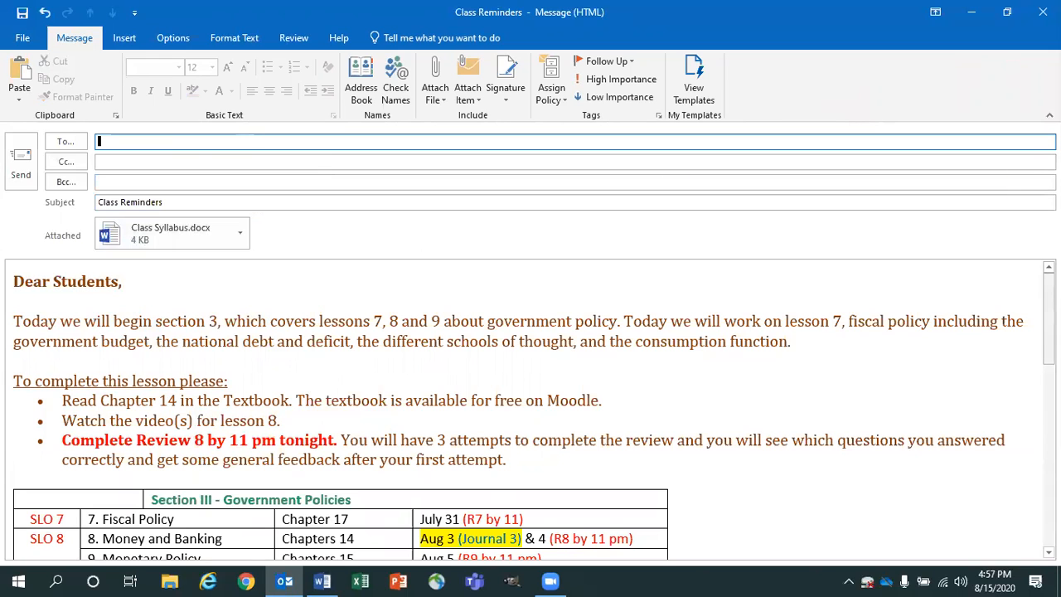
pyautogui.scroll(-15, 531, 406)
pyautogui.scroll(-2, 530, 409)
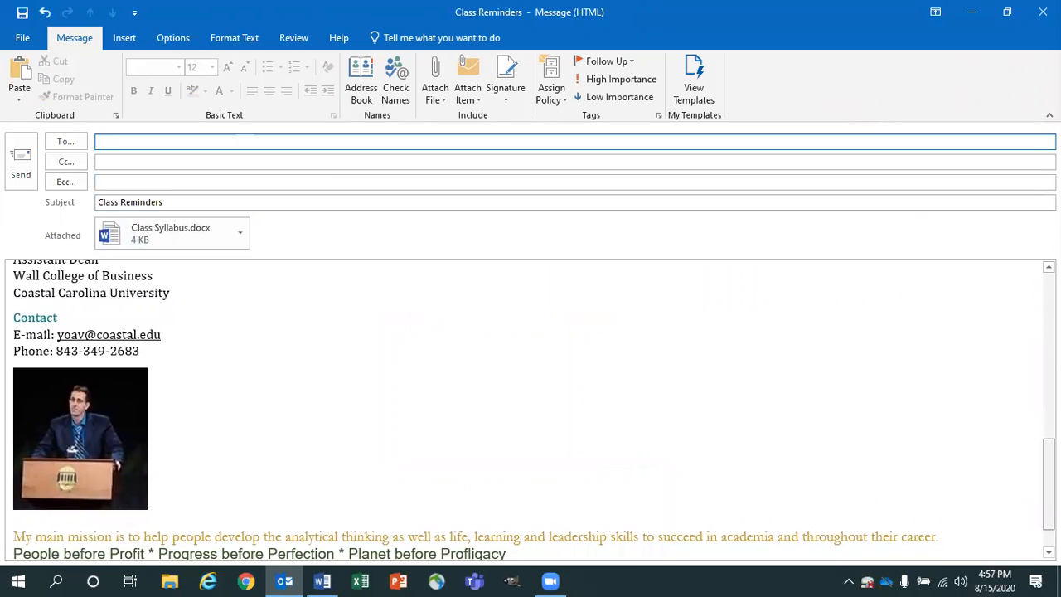
pyautogui.scroll(5, 531, 410)
pyautogui.scroll(5, 1028, 307)
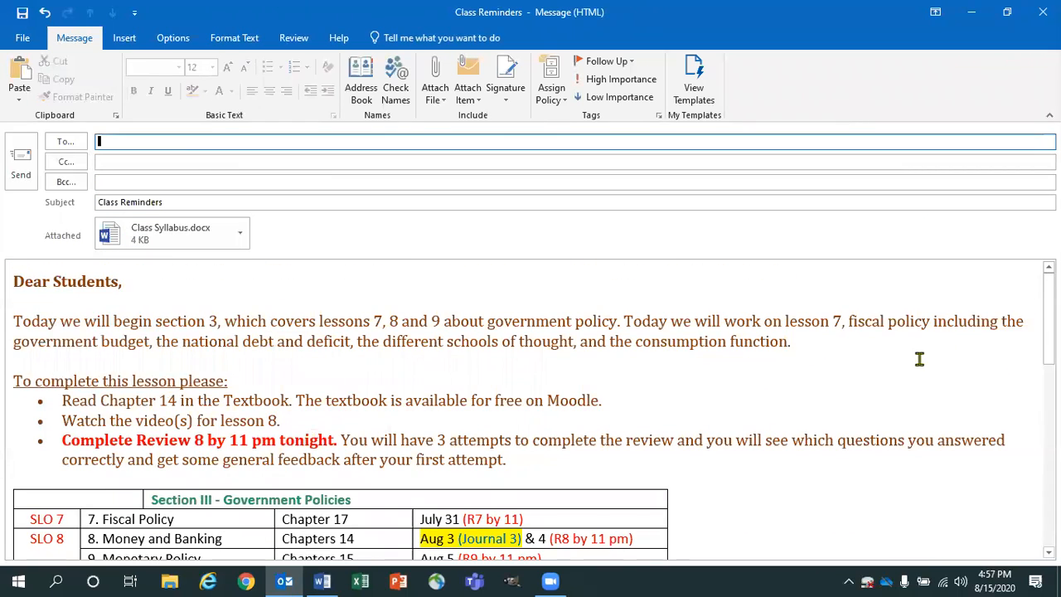